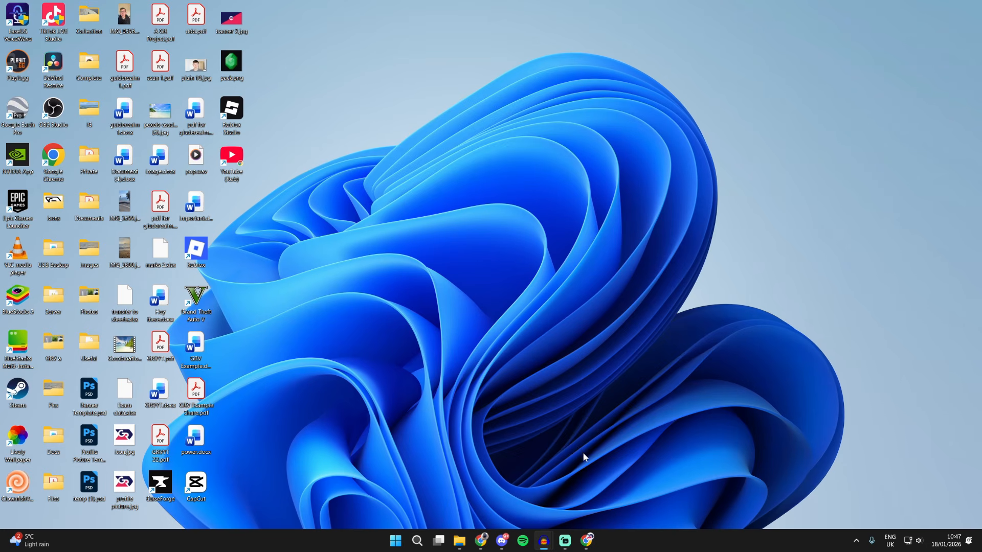
Step: Search the web for obs studio, open the official OBS site and download the Windows installer
{"action": "left_click", "coordinate": [587, 540]}
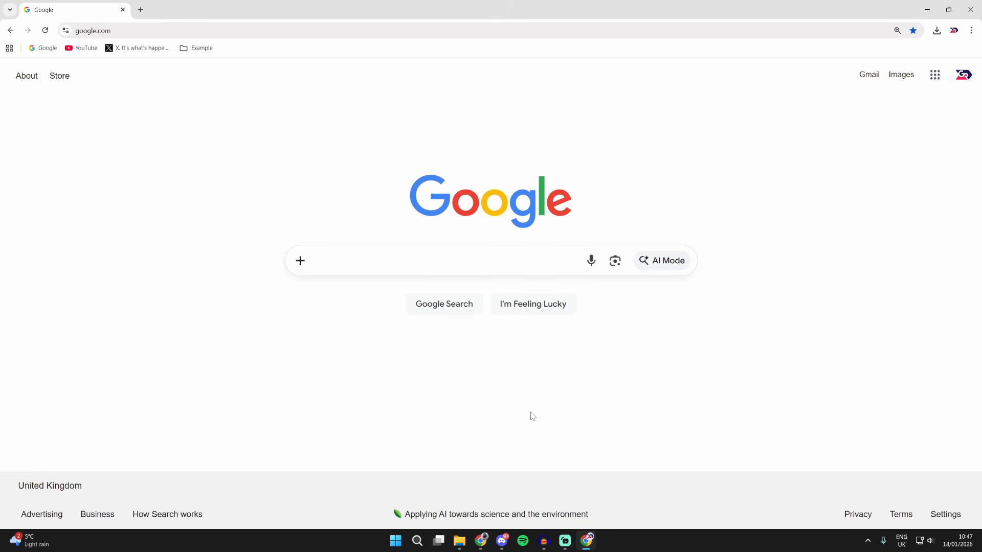
{"action": "type", "text": "obs s"}
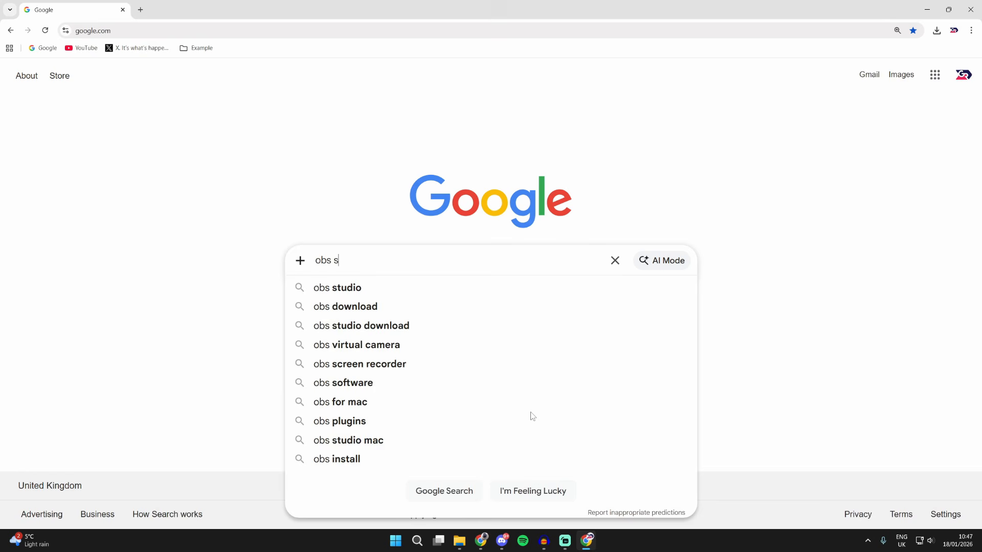
{"action": "type", "text": "tudio"}
{"action": "key", "text": "Return"}
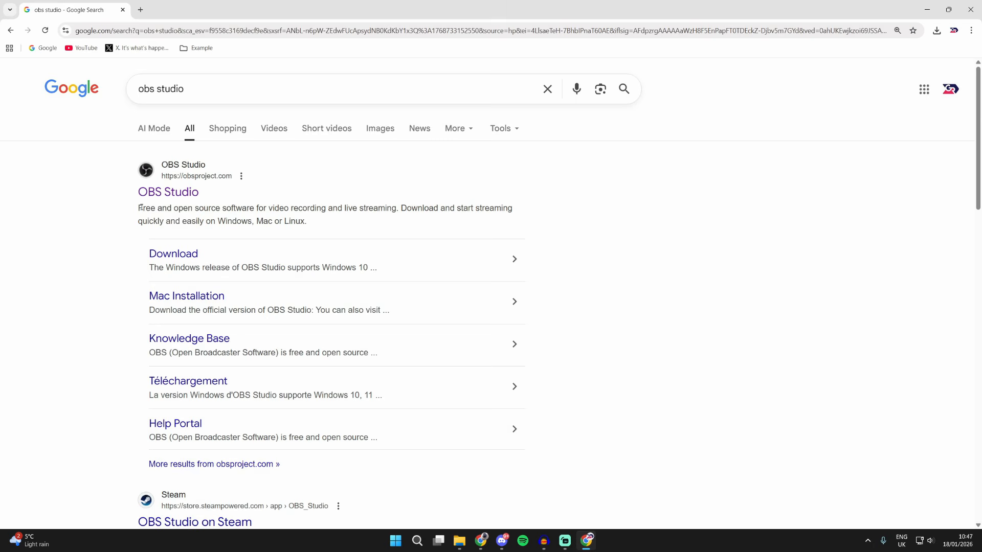
{"action": "left_click", "coordinate": [193, 193]}
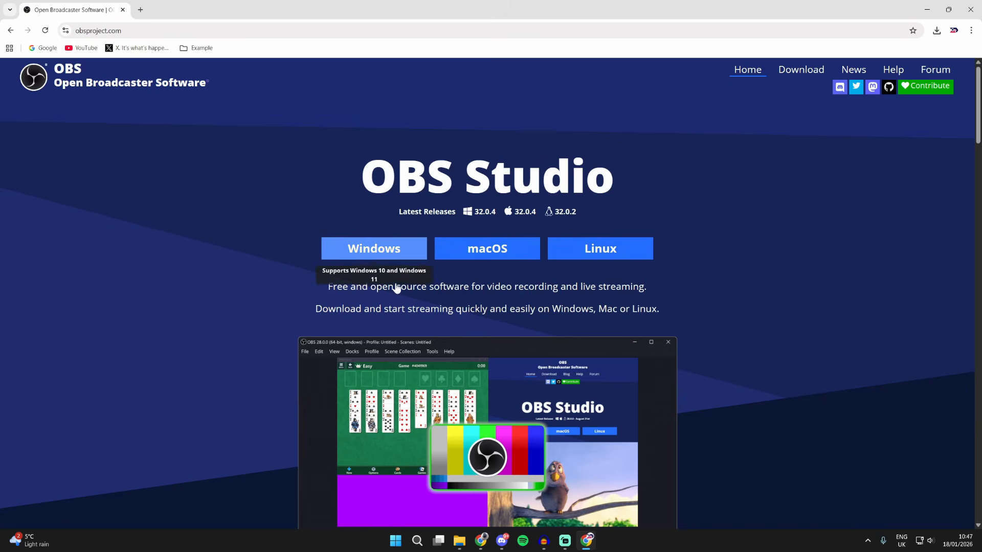
{"action": "left_click", "coordinate": [378, 256]}
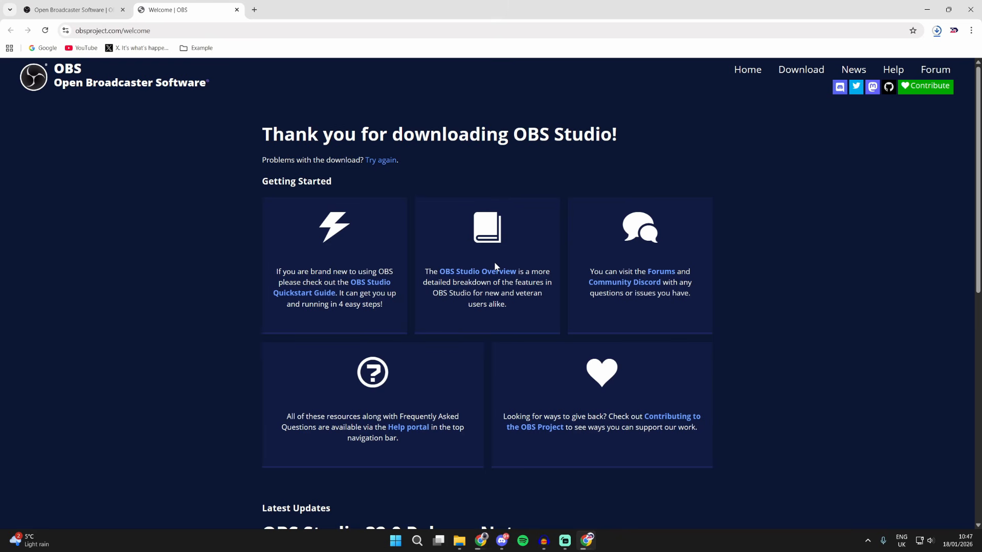
Step: Open the Downloads folder and select the latest OBS-Studio-32.0.4-Windows-x64-Installer (4) file
{"action": "right_click", "coordinate": [459, 546]}
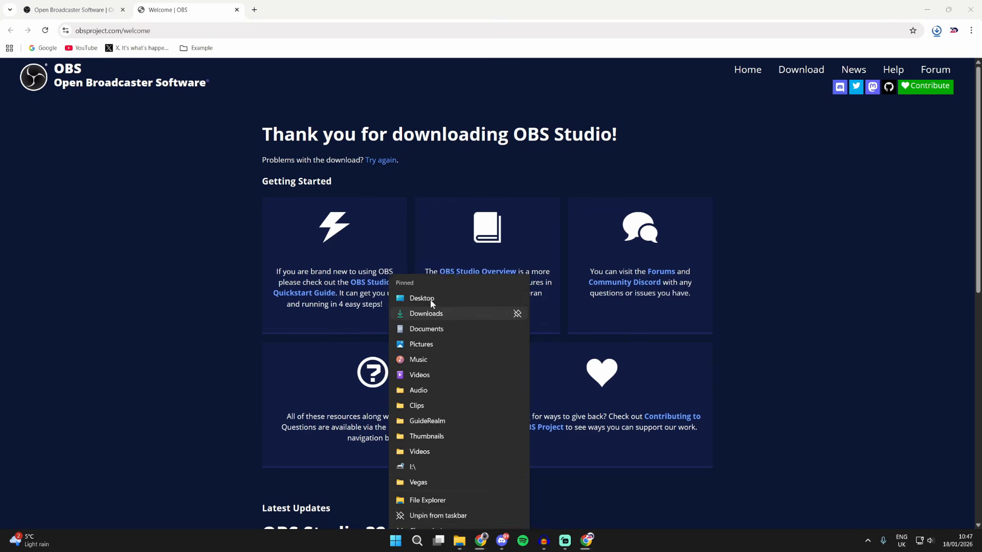
{"action": "left_click", "coordinate": [429, 312]}
{"action": "left_click", "coordinate": [374, 287]}
{"action": "left_click", "coordinate": [488, 277]}
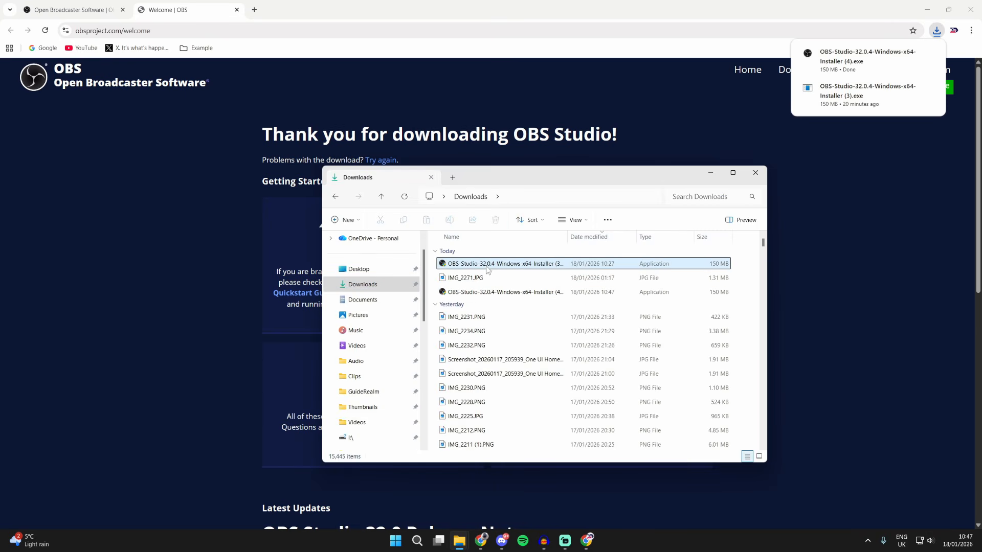
{"action": "left_click", "coordinate": [500, 295]}
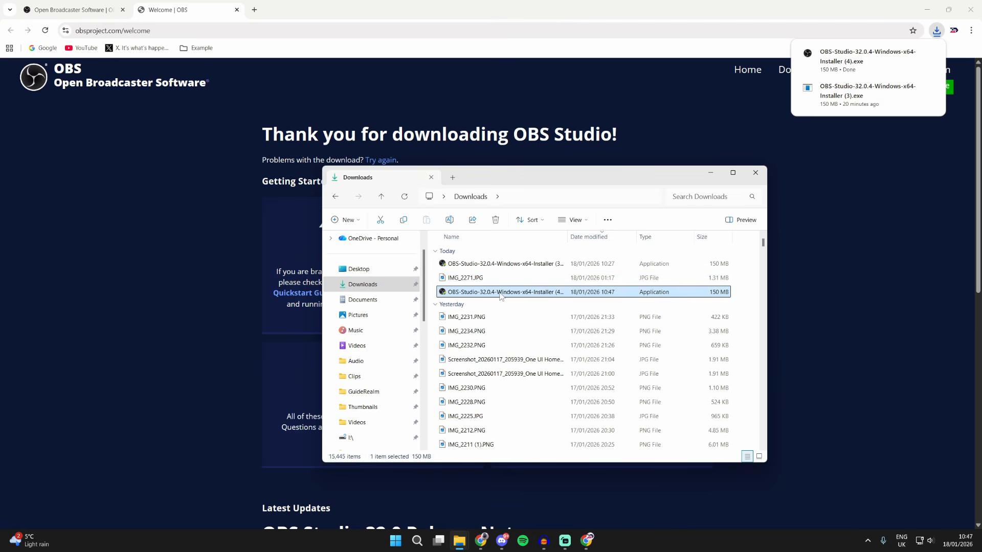
{"action": "left_click", "coordinate": [710, 173]}
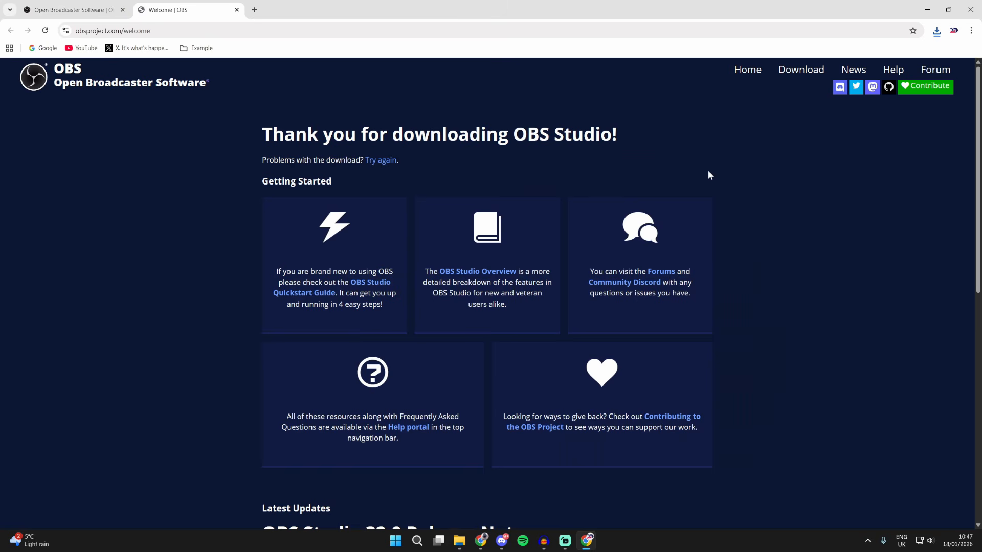
Step: Search the system for obs and launch the OBS Studio app
{"action": "left_click", "coordinate": [416, 540]}
{"action": "type", "text": "obs"}
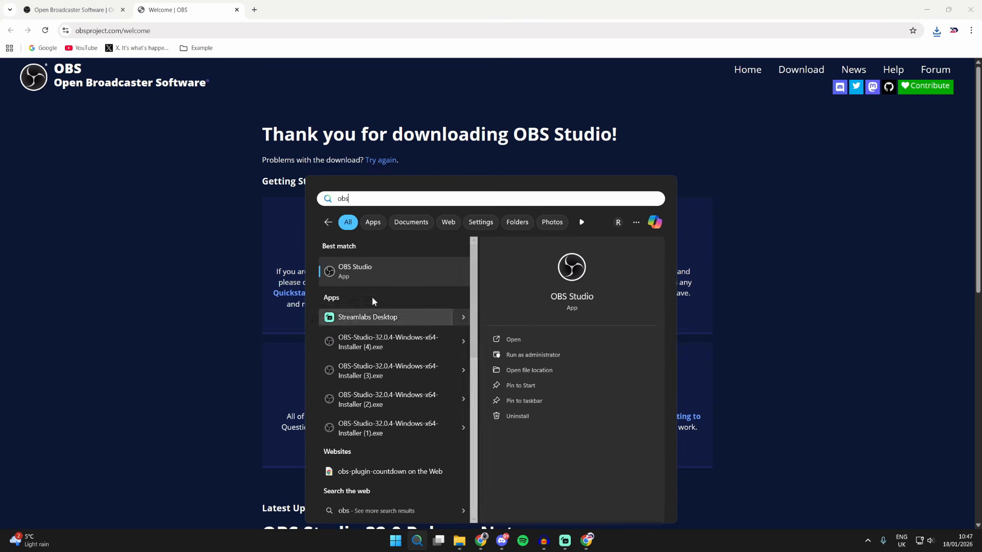
{"action": "left_click", "coordinate": [379, 271]}
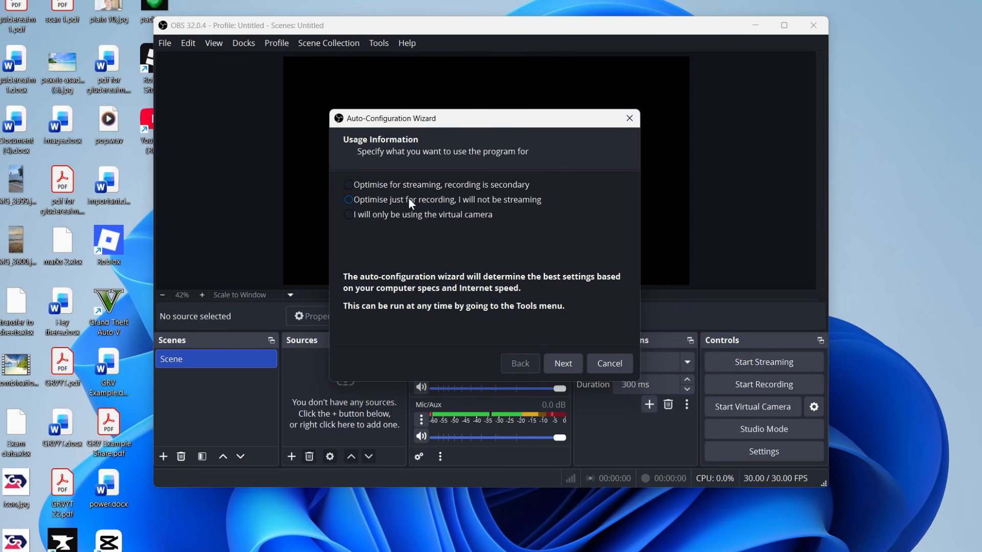
Step: Run the Auto-Configuration Wizard optimised just for recording, with Use Current (1920x1080) resolution and 60 FPS, and apply the settings
{"action": "left_click", "coordinate": [434, 202]}
{"action": "left_click", "coordinate": [571, 364]}
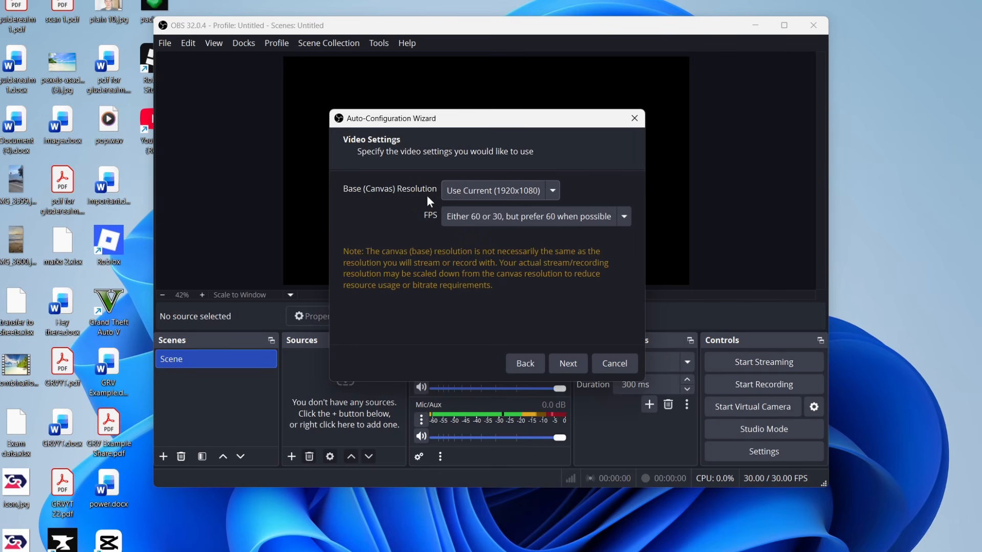
{"action": "left_click", "coordinate": [469, 191]}
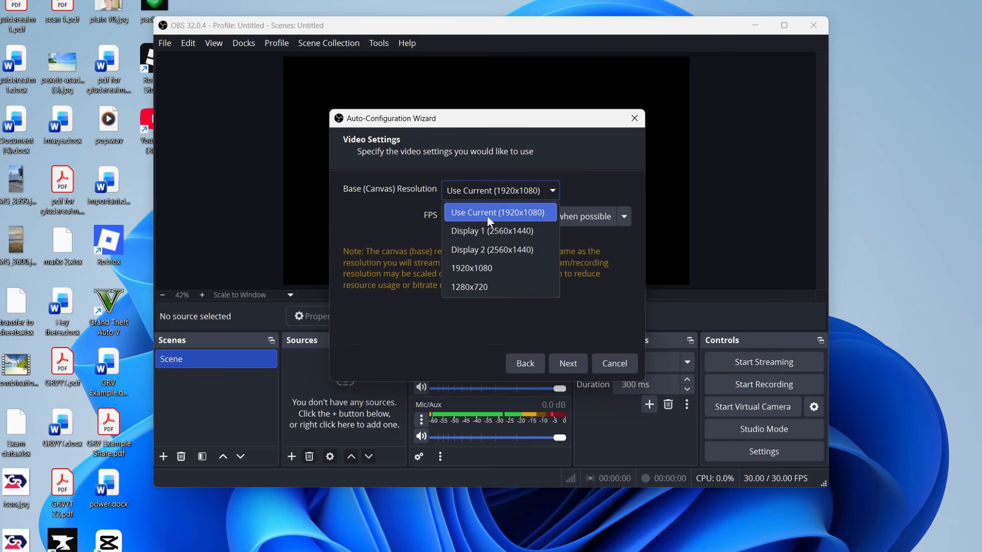
{"action": "left_click", "coordinate": [520, 214]}
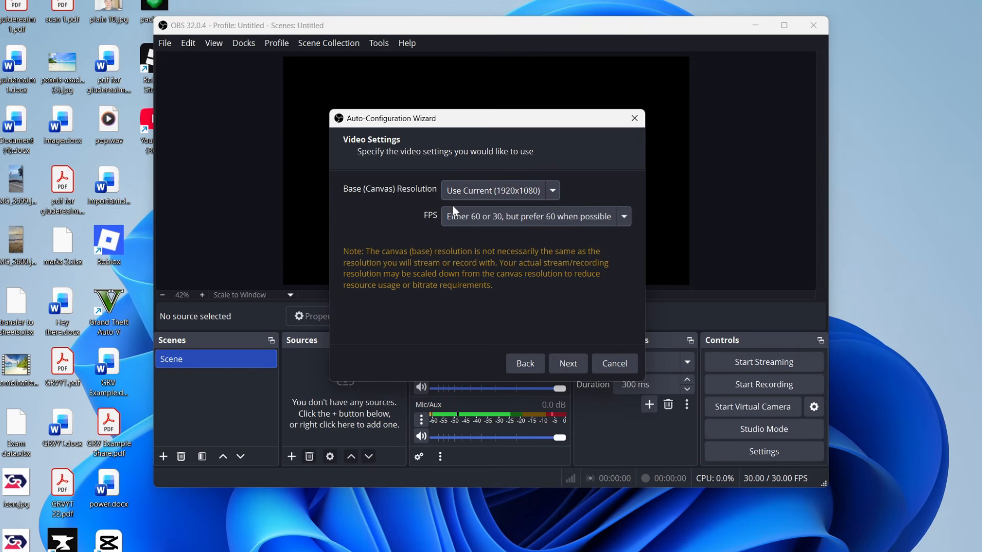
{"action": "left_click", "coordinate": [476, 217]}
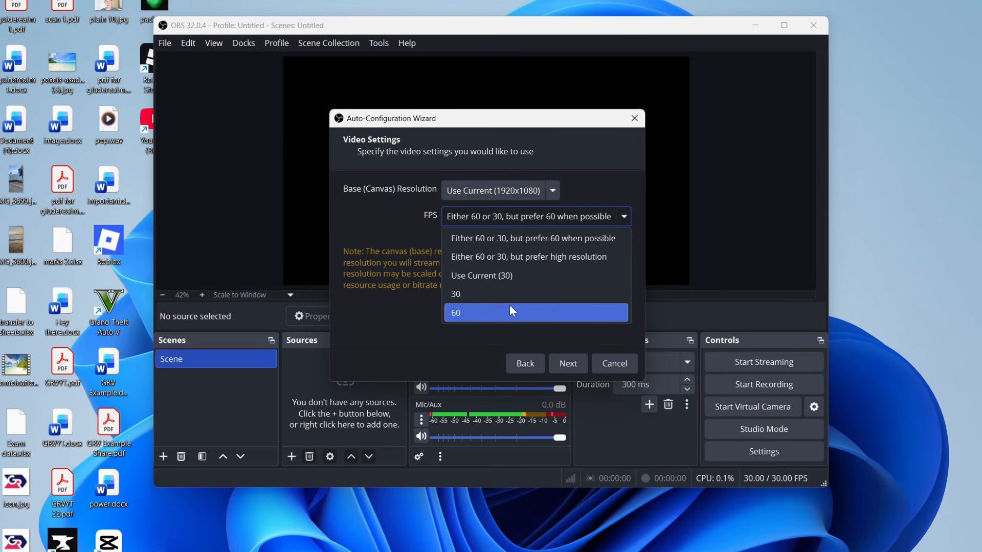
{"action": "left_click", "coordinate": [510, 310]}
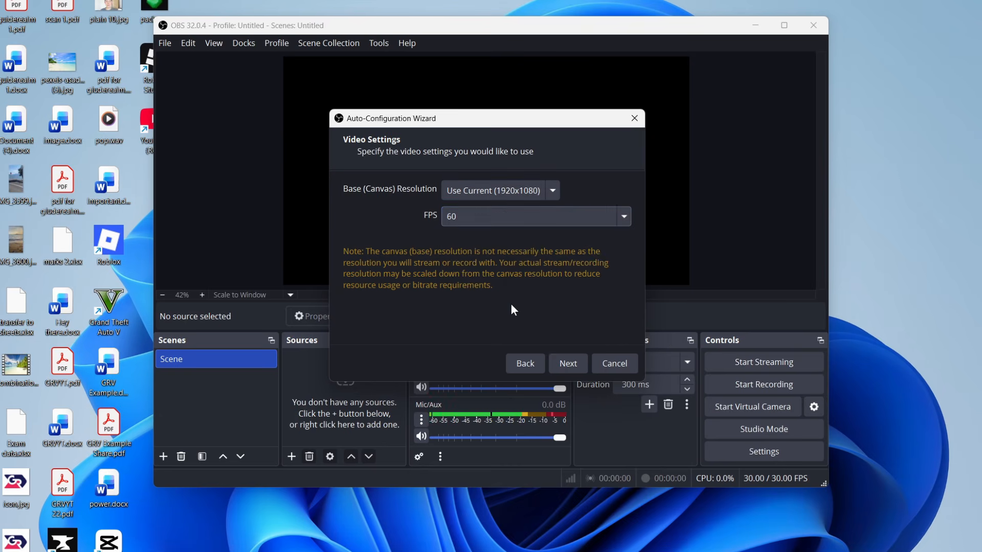
{"action": "left_click", "coordinate": [565, 357]}
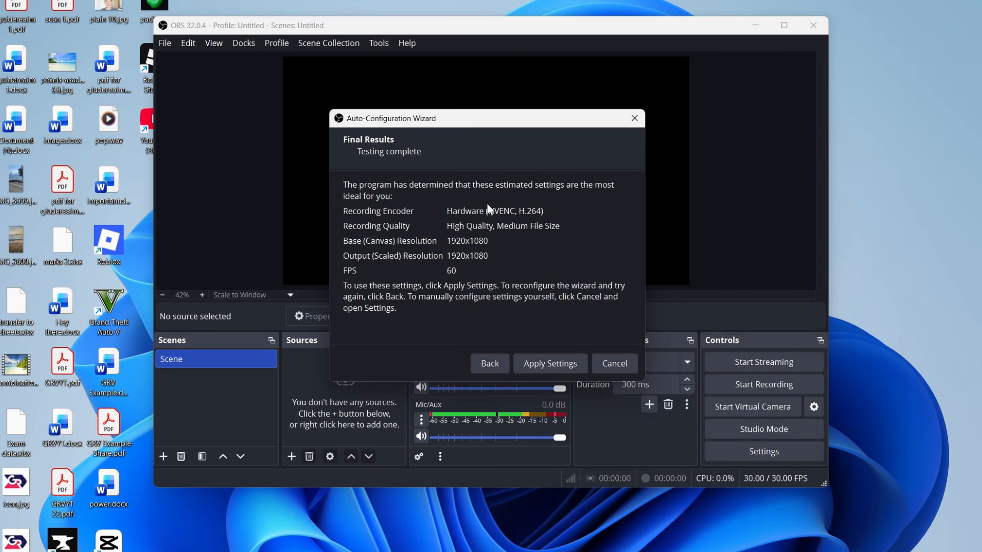
{"action": "left_click", "coordinate": [546, 362]}
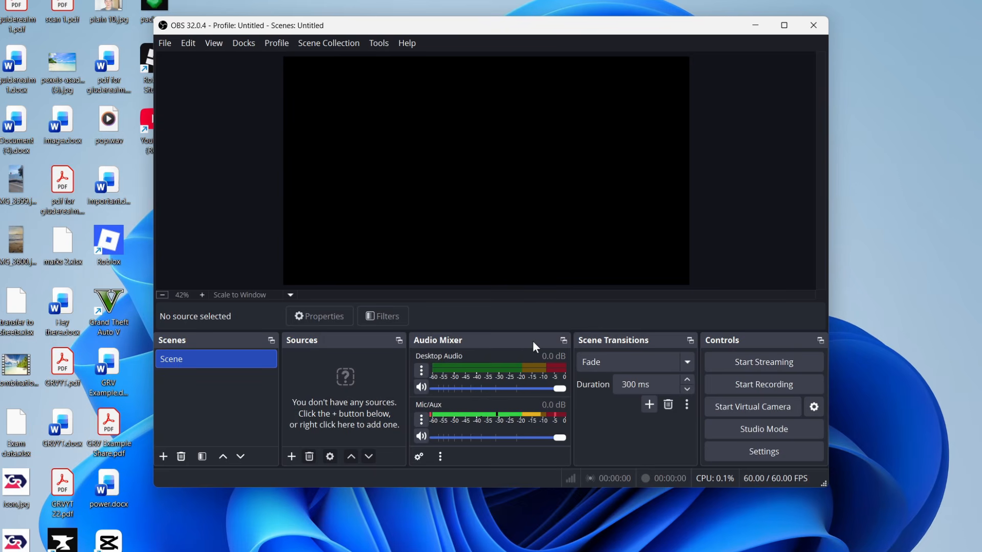
Step: In Settings, set Desktop Audio to Speakers (Realtek USB Audio) and Mic/Auxiliary Audio to Microphone (Shure MV7PLUS), then apply and close
{"action": "left_click", "coordinate": [735, 447]}
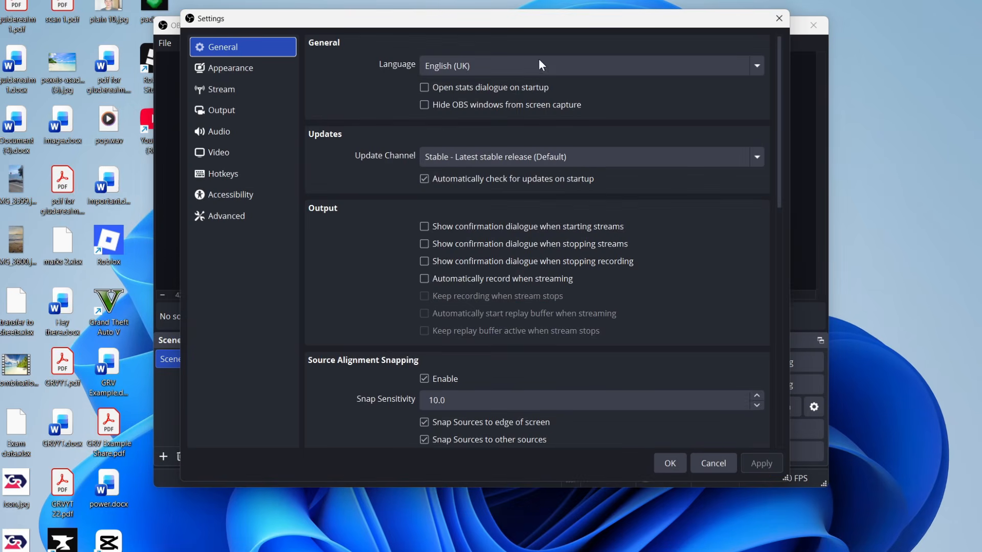
{"action": "left_click", "coordinate": [240, 127]}
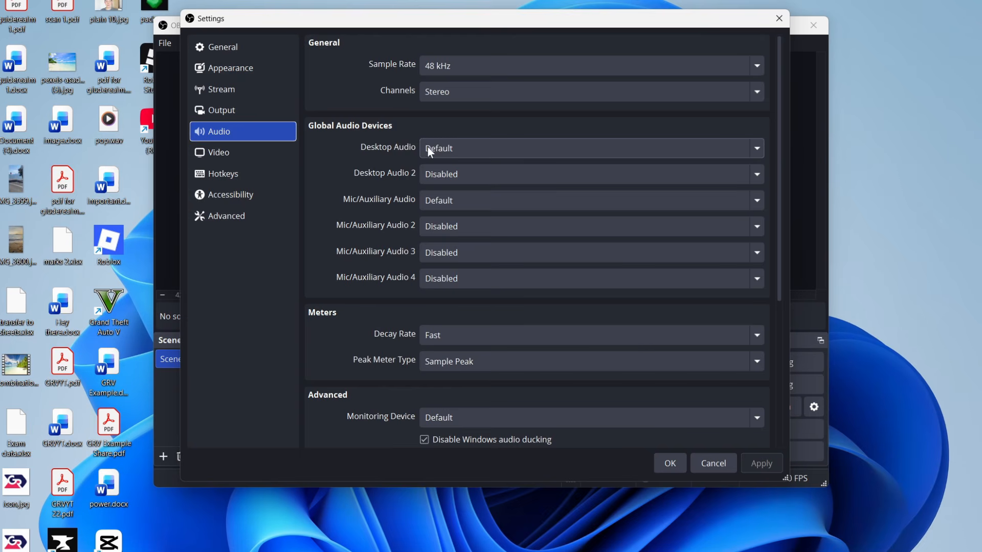
{"action": "left_click", "coordinate": [441, 151]}
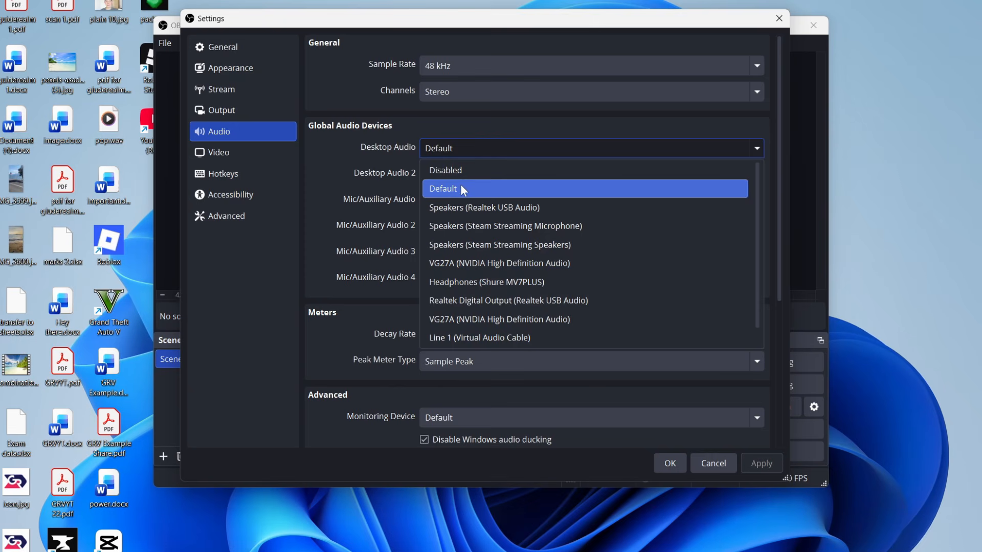
{"action": "left_click", "coordinate": [483, 210]}
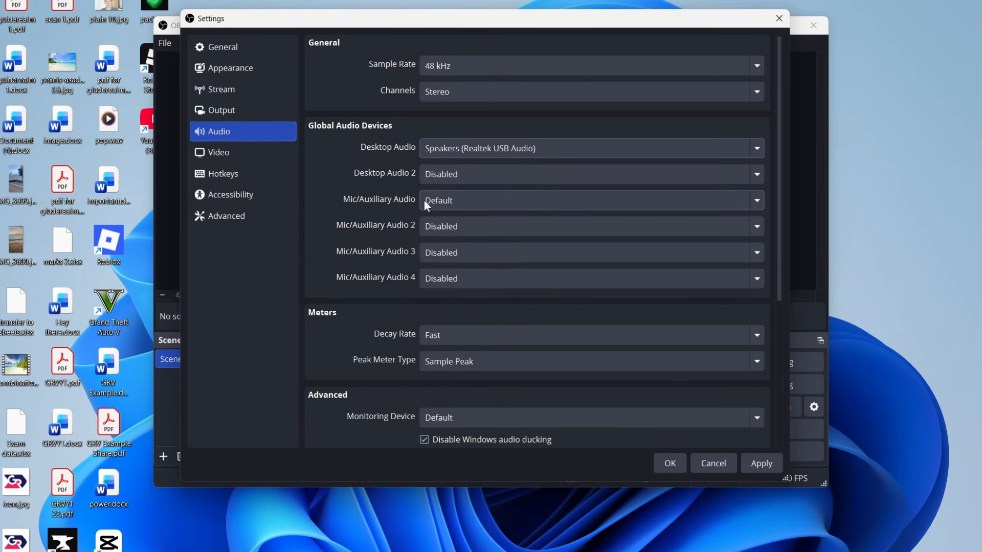
{"action": "left_click", "coordinate": [446, 201]}
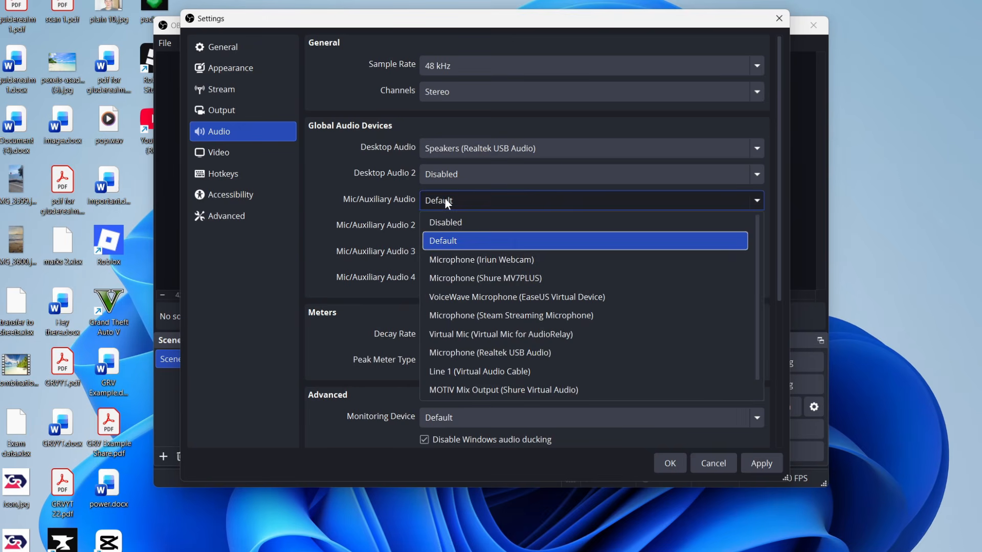
{"action": "left_click", "coordinate": [495, 277]}
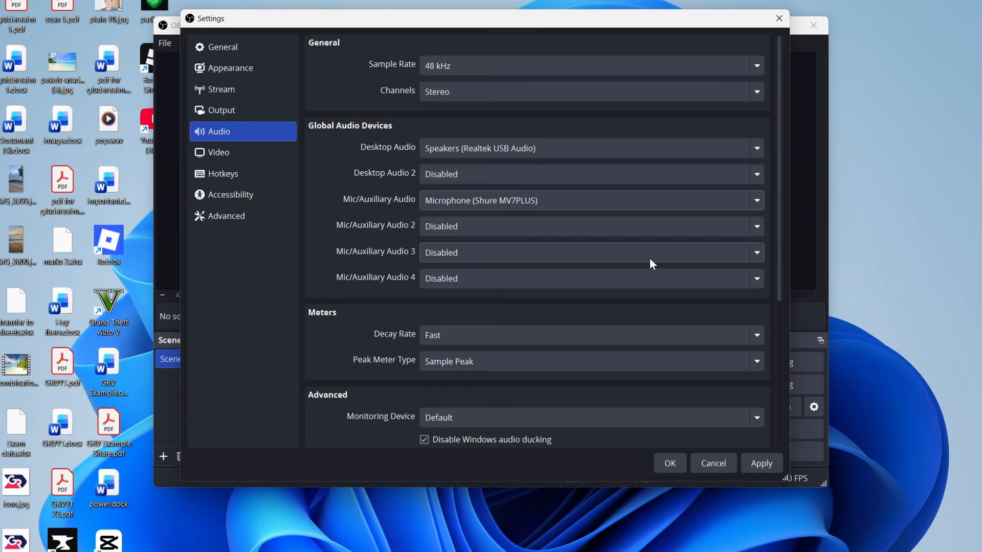
{"action": "left_click", "coordinate": [765, 464]}
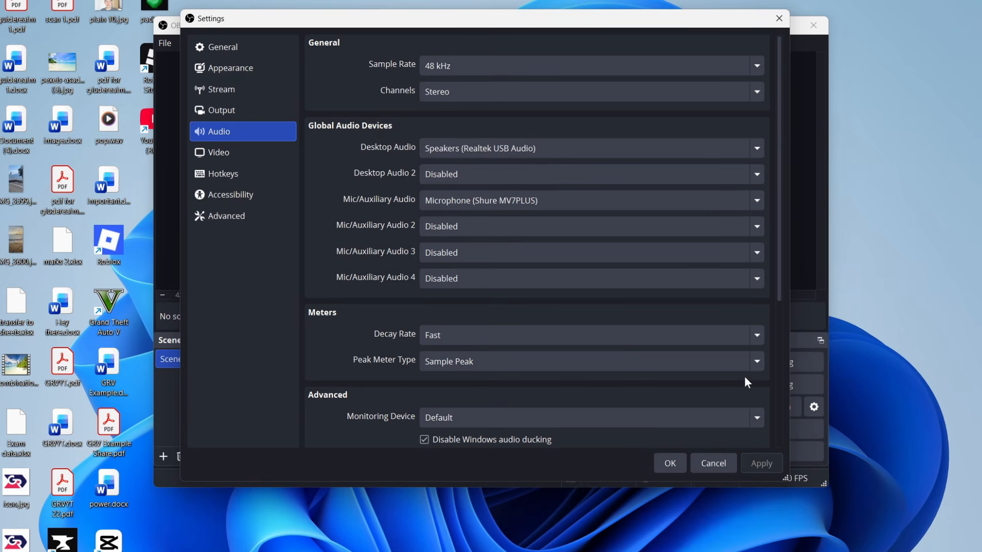
{"action": "left_click", "coordinate": [247, 178]}
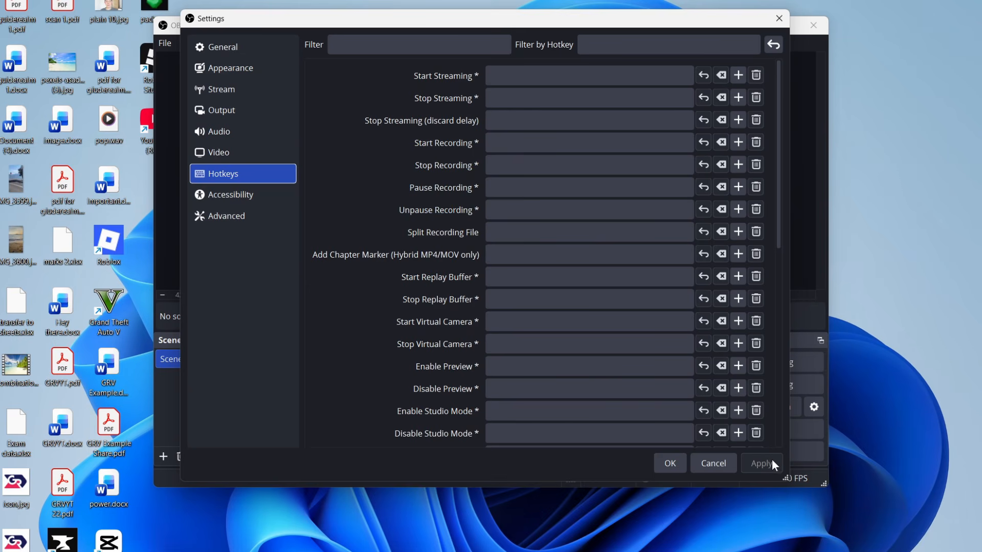
{"action": "left_click", "coordinate": [671, 464]}
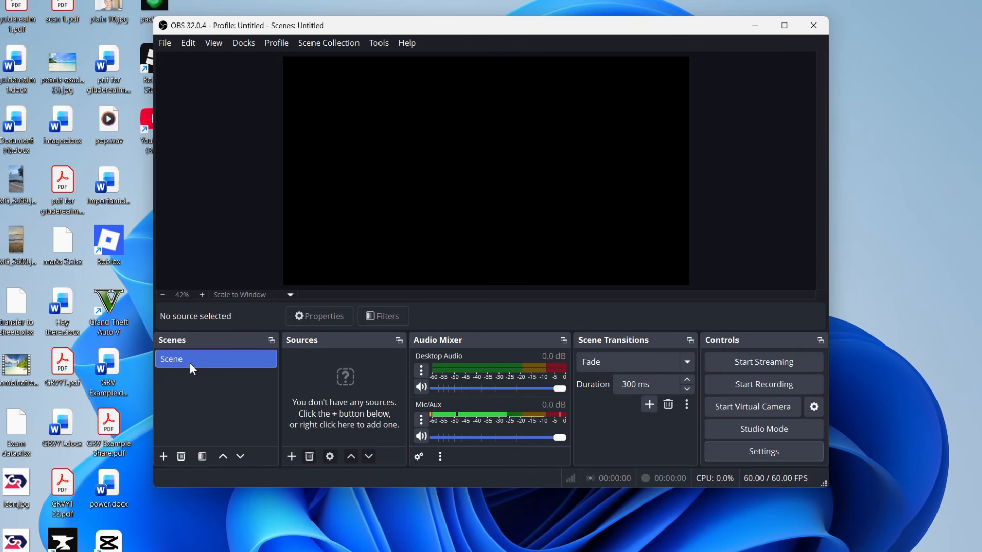
Step: Add a new scene named Screen and face
{"action": "left_click", "coordinate": [163, 457]}
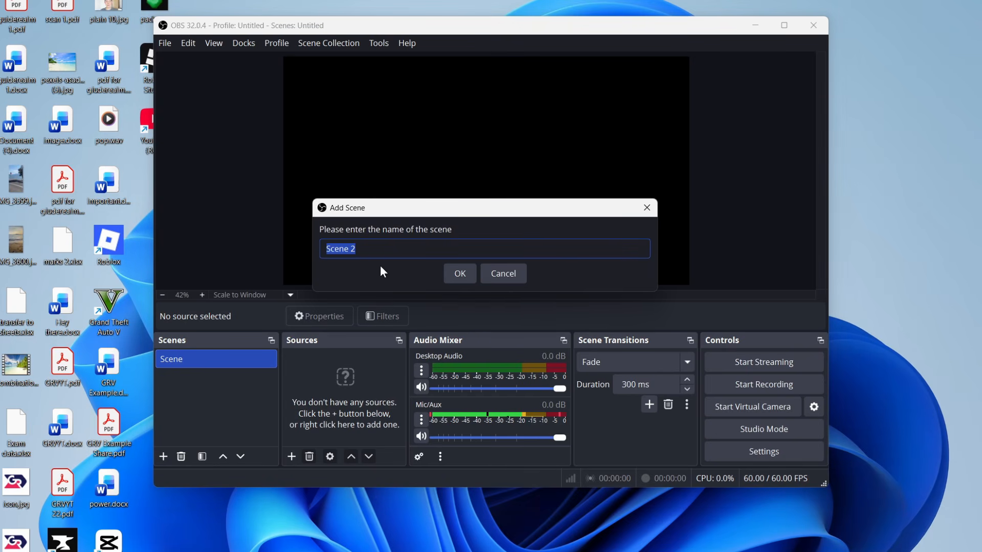
{"action": "type", "text": "Screen and fac"}
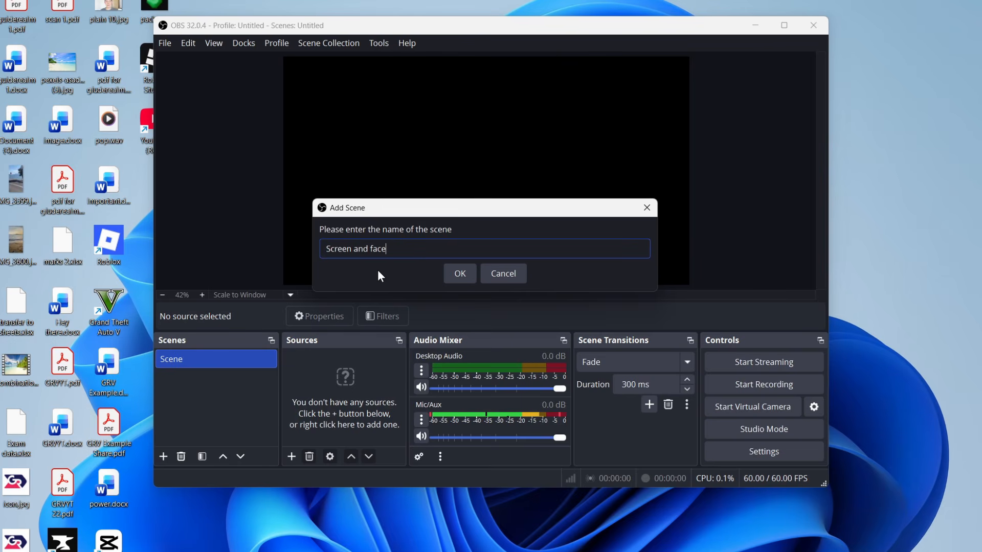
{"action": "left_click", "coordinate": [458, 274]}
Step: Confirm the new scene, add a Display Capture source of VG27A: 2560x1440 @ 0,0 (Primary Monitor), and stretch it to fill the canvas
{"action": "left_click", "coordinate": [250, 364]}
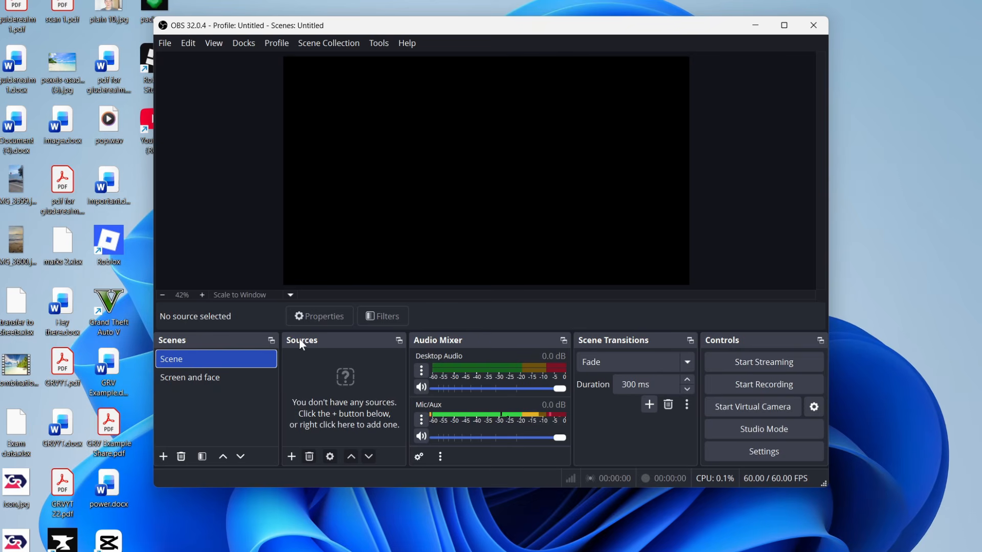
{"action": "left_click", "coordinate": [292, 456]}
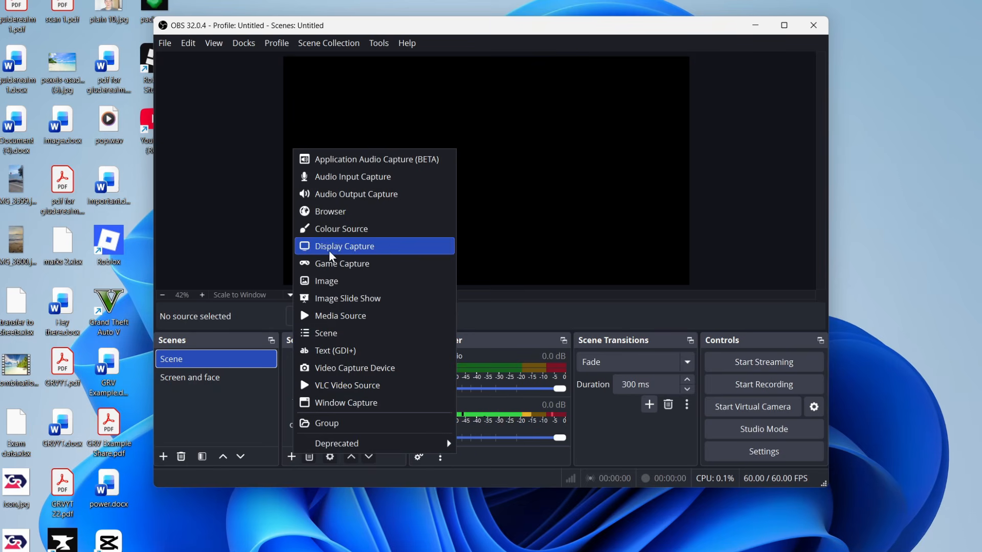
{"action": "left_click", "coordinate": [362, 251]}
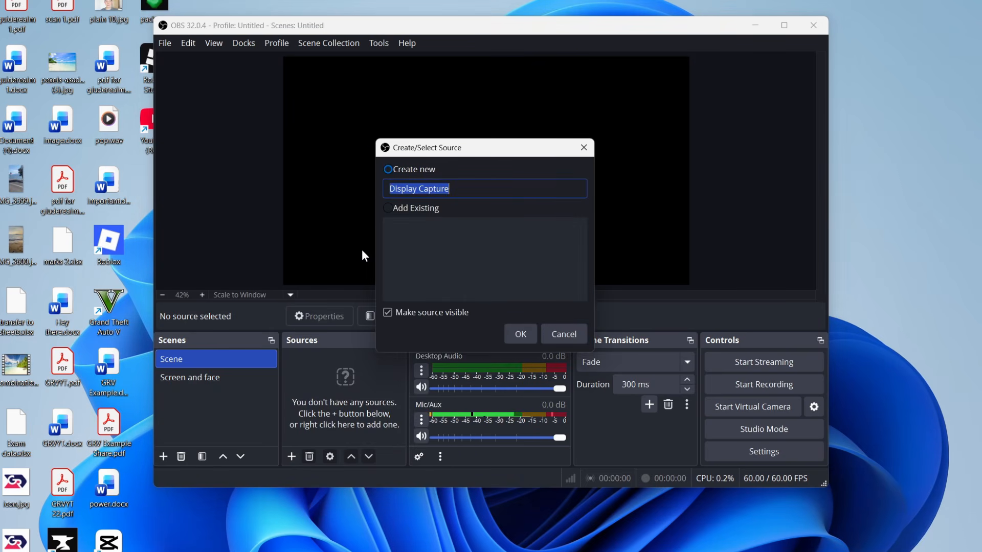
{"action": "left_click", "coordinate": [527, 333]}
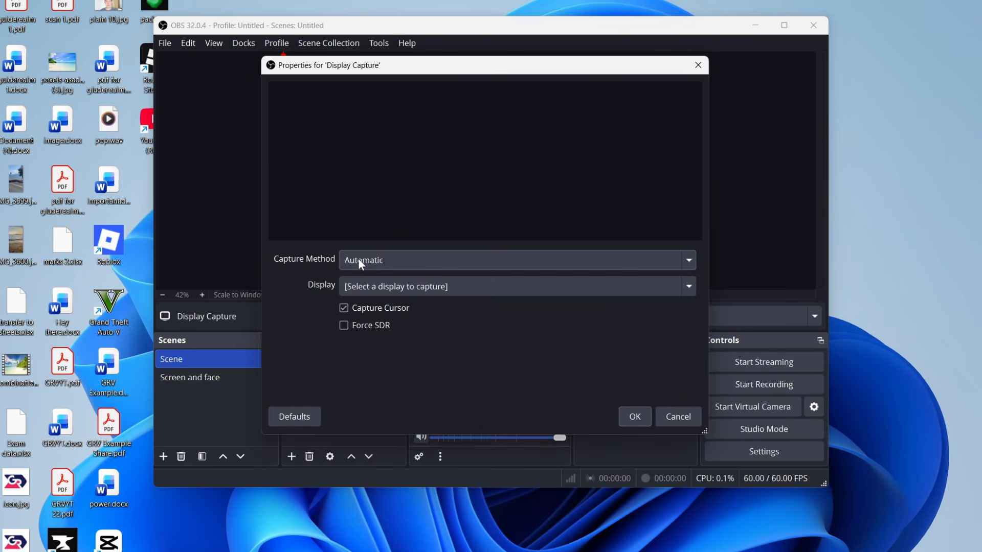
{"action": "left_click", "coordinate": [414, 286]}
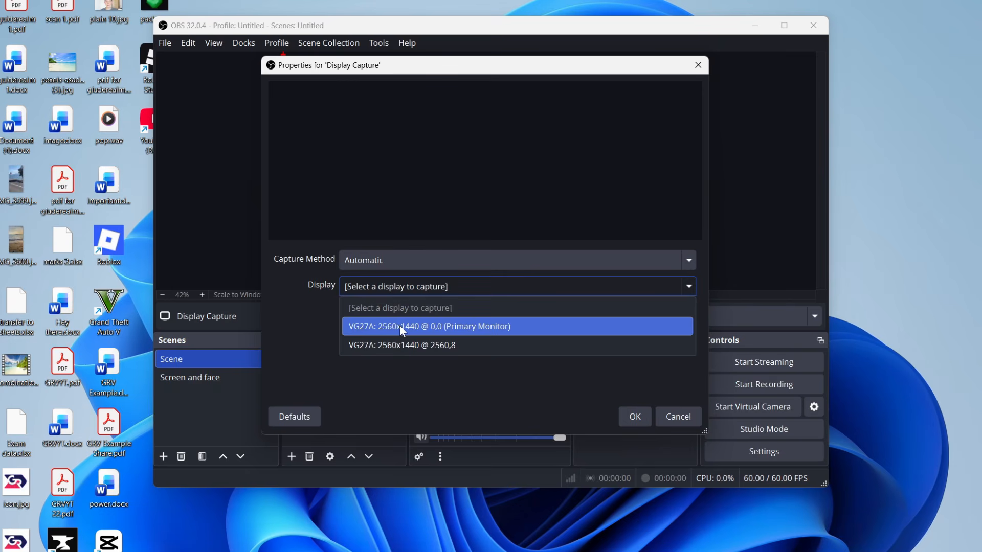
{"action": "left_click", "coordinate": [416, 331]}
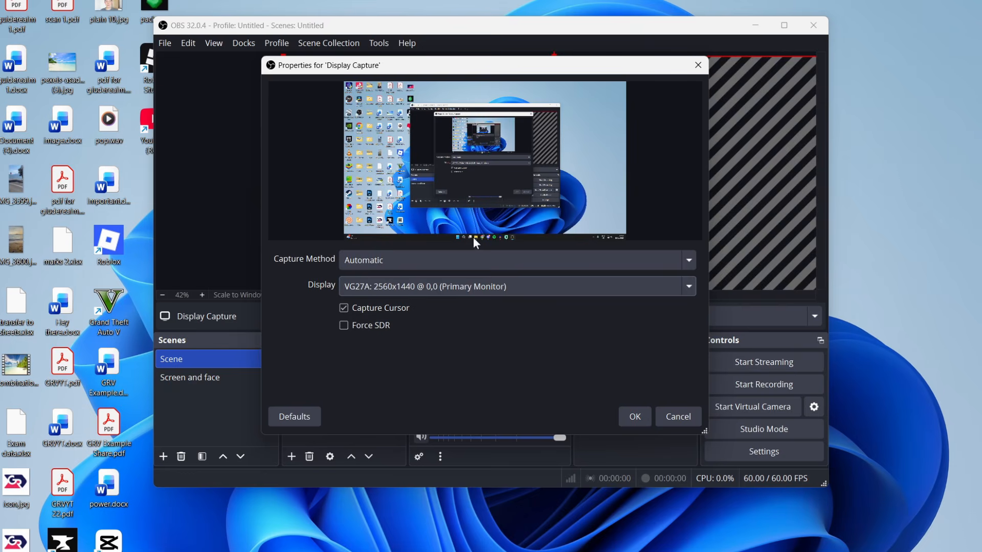
{"action": "left_click", "coordinate": [639, 417]}
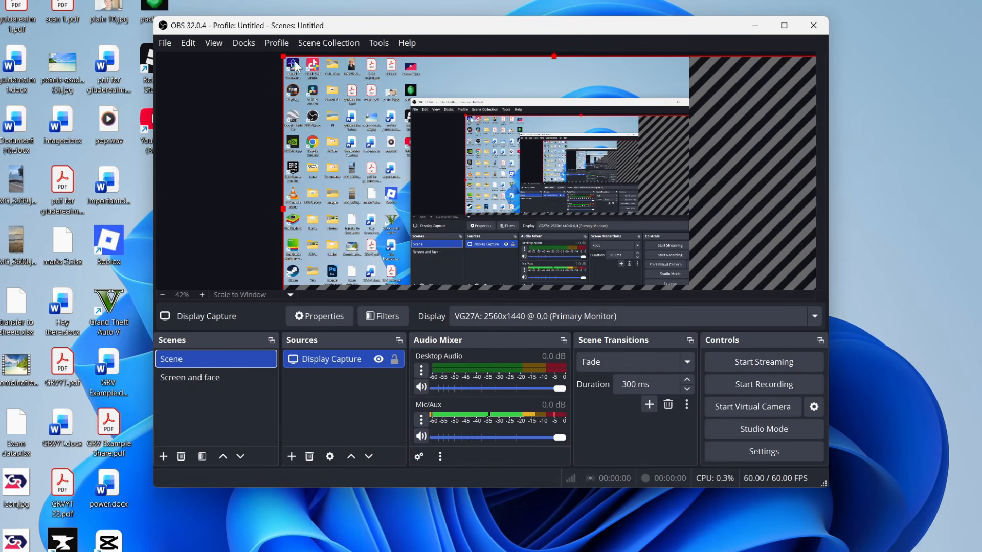
{"action": "left_click_drag", "start_coordinate": [280, 51], "coordinate": [332, 111]}
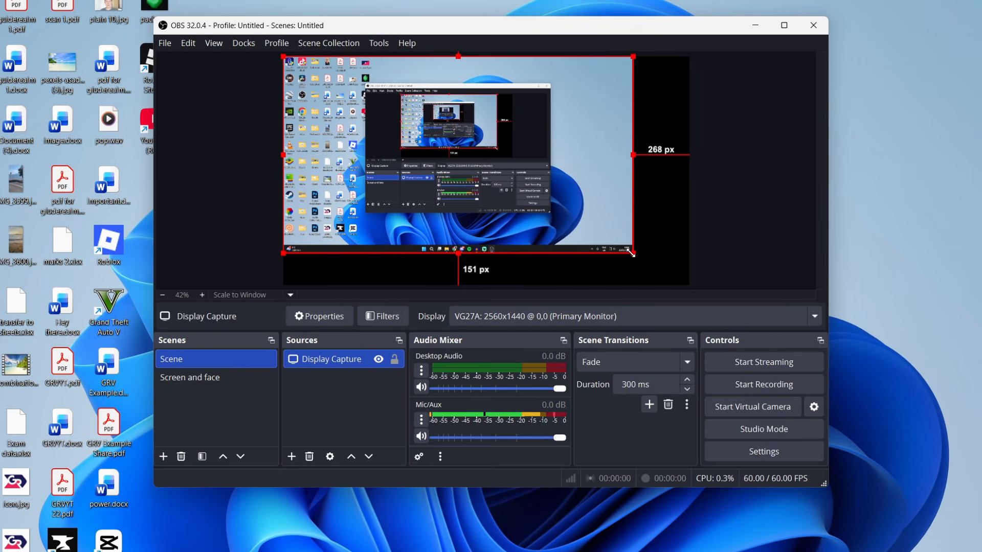
{"action": "left_click_drag", "start_coordinate": [633, 253], "coordinate": [690, 285]}
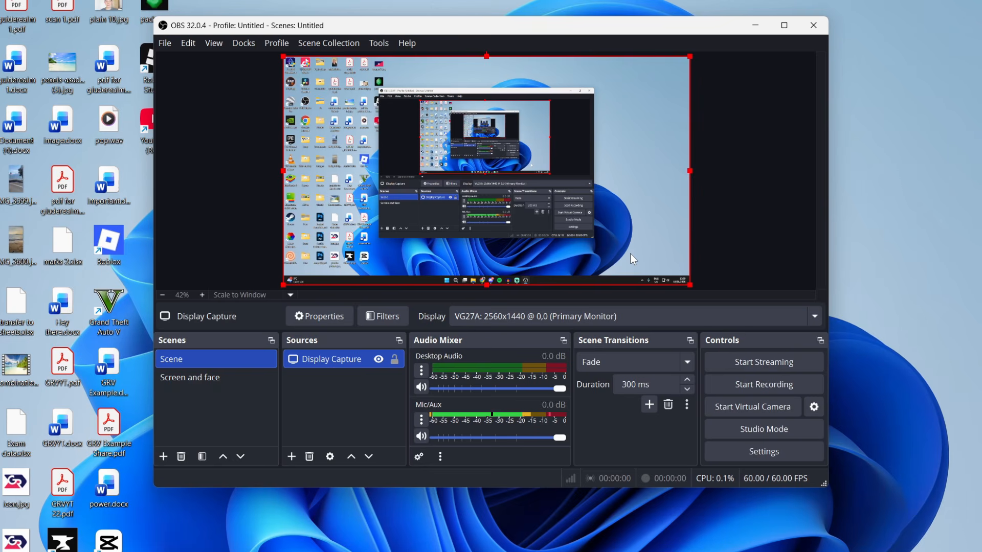
Step: Add a Video Capture Device source using DroidCam Video and move it to the canvas's top-left corner
{"action": "left_click", "coordinate": [296, 456]}
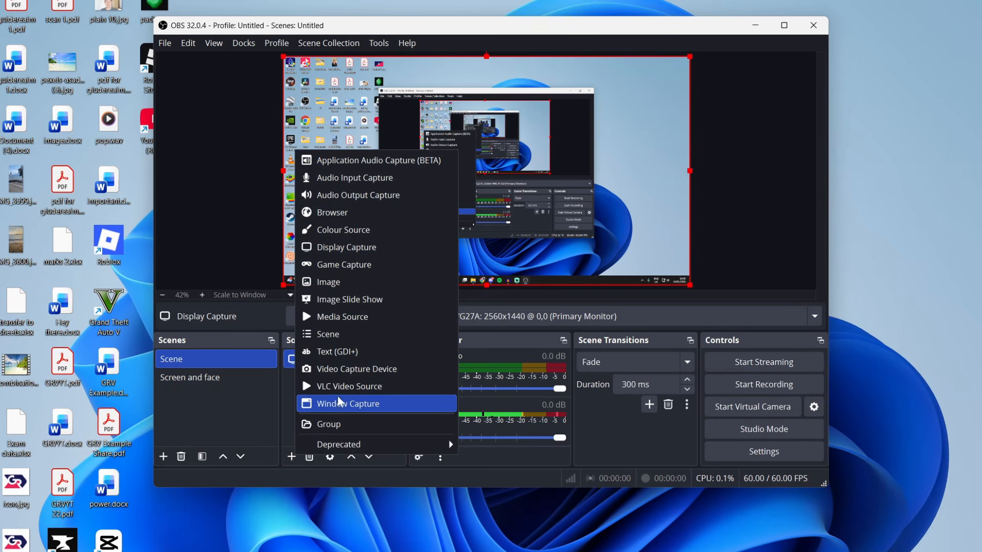
{"action": "left_click", "coordinate": [361, 370]}
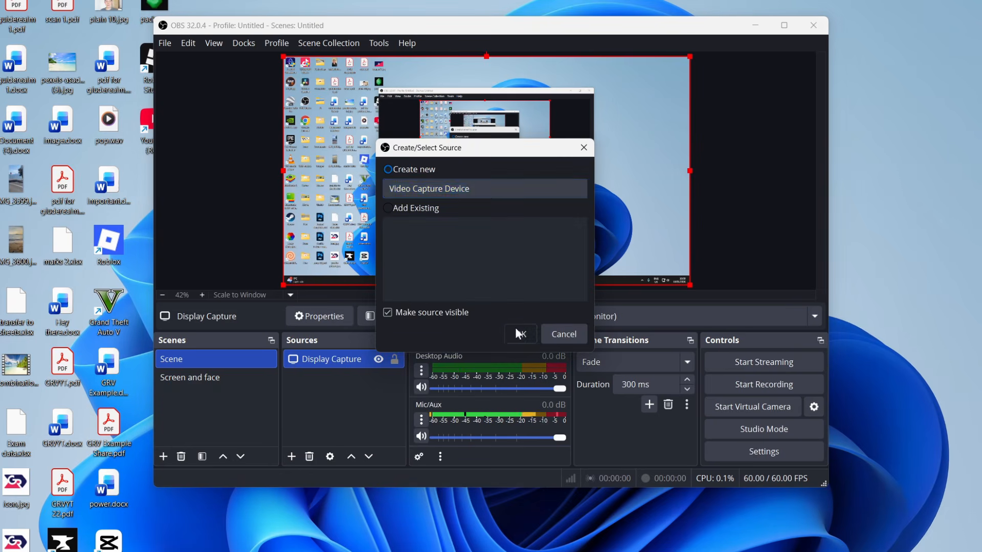
{"action": "left_click", "coordinate": [515, 328]}
{"action": "left_click", "coordinate": [370, 259]}
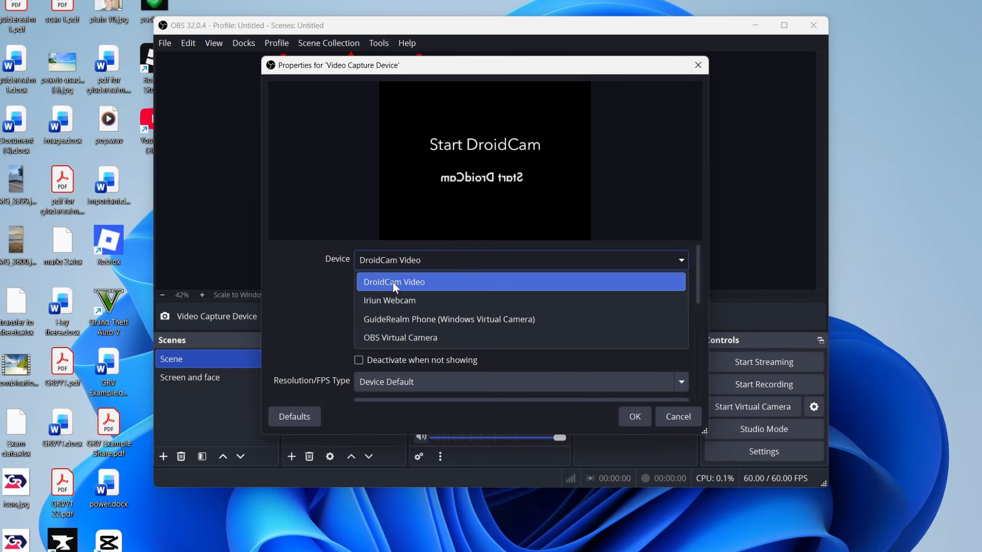
{"action": "left_click", "coordinate": [394, 284]}
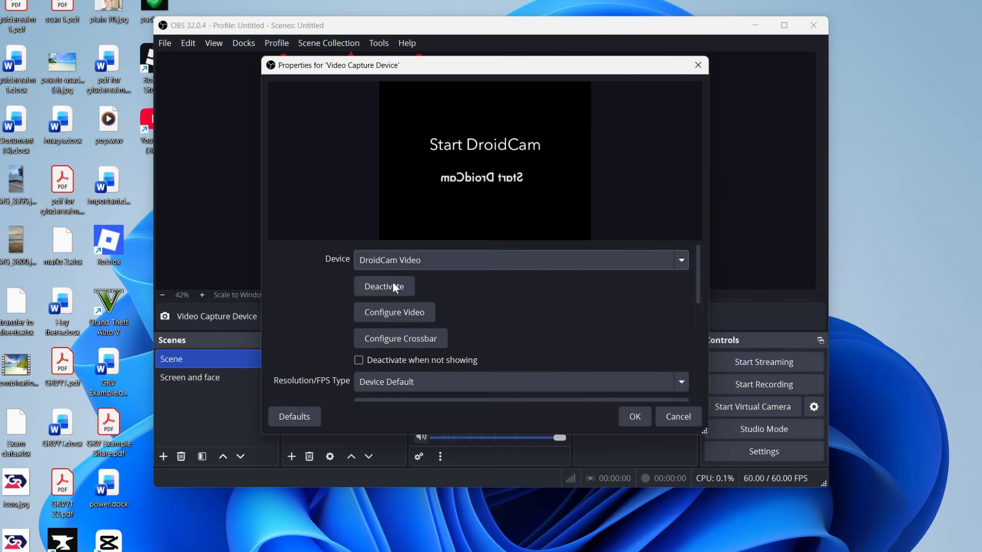
{"action": "left_click", "coordinate": [630, 418]}
{"action": "left_click_drag", "start_coordinate": [388, 153], "coordinate": [439, 184]}
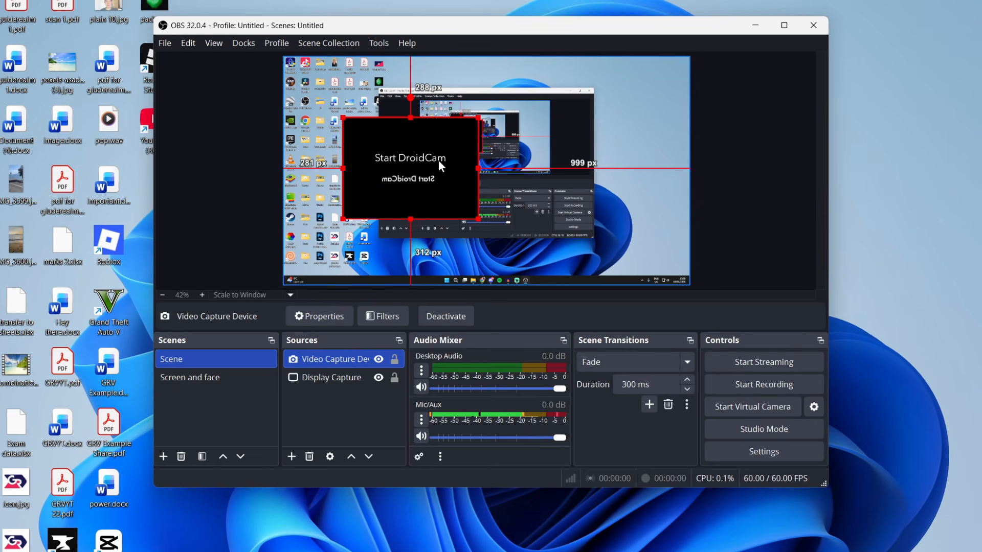
{"action": "left_click_drag", "start_coordinate": [399, 183], "coordinate": [339, 124]}
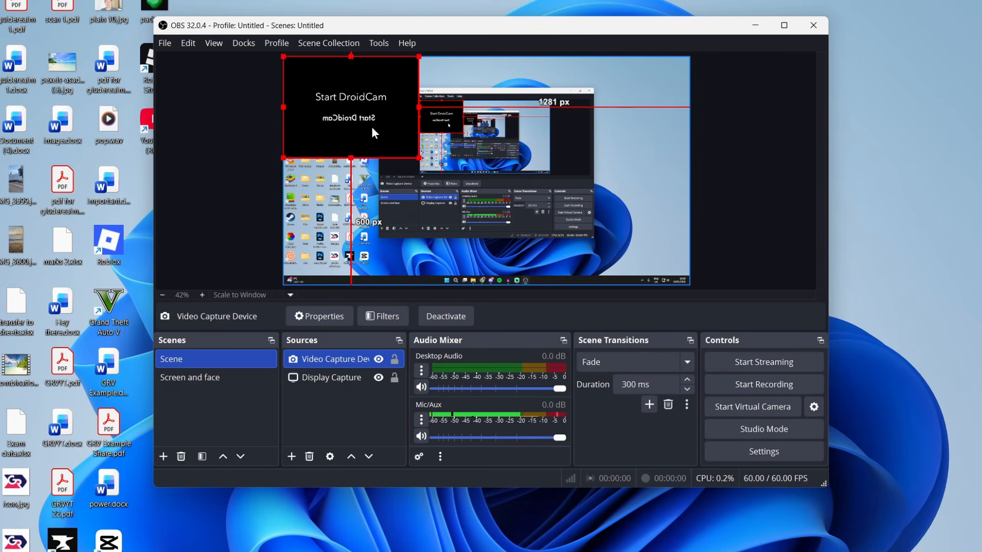
Step: Remove the Video Capture Device source from the scene
{"action": "key", "text": "Delete"}
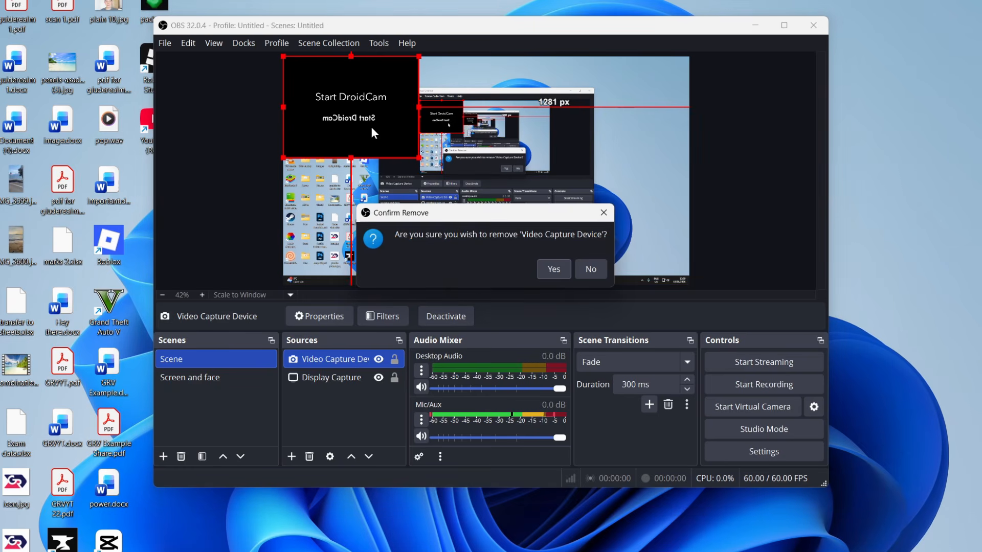
{"action": "left_click", "coordinate": [556, 266]}
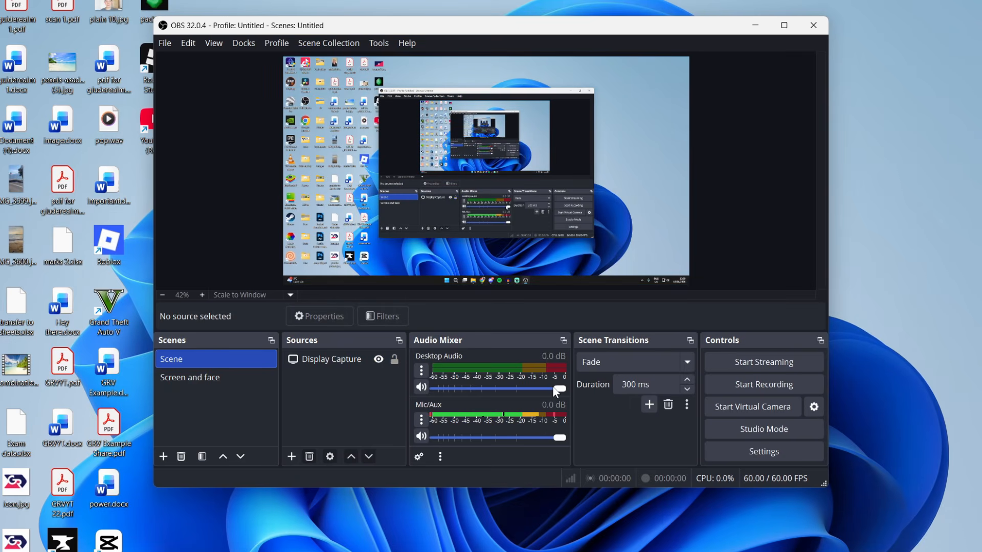
Step: Lower the Desktop Audio volume to -3.0 dB
{"action": "left_click_drag", "start_coordinate": [536, 387], "coordinate": [524, 389]}
{"action": "left_click_drag", "start_coordinate": [526, 389], "coordinate": [509, 395]}
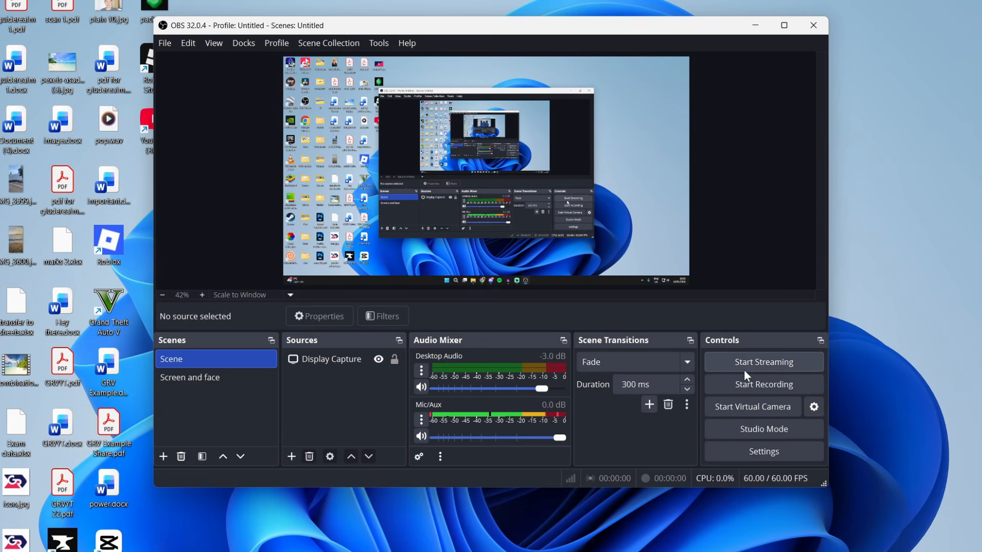
Step: Review the Output settings, keeping Output Mode on Simple, and close Settings
{"action": "left_click", "coordinate": [764, 453]}
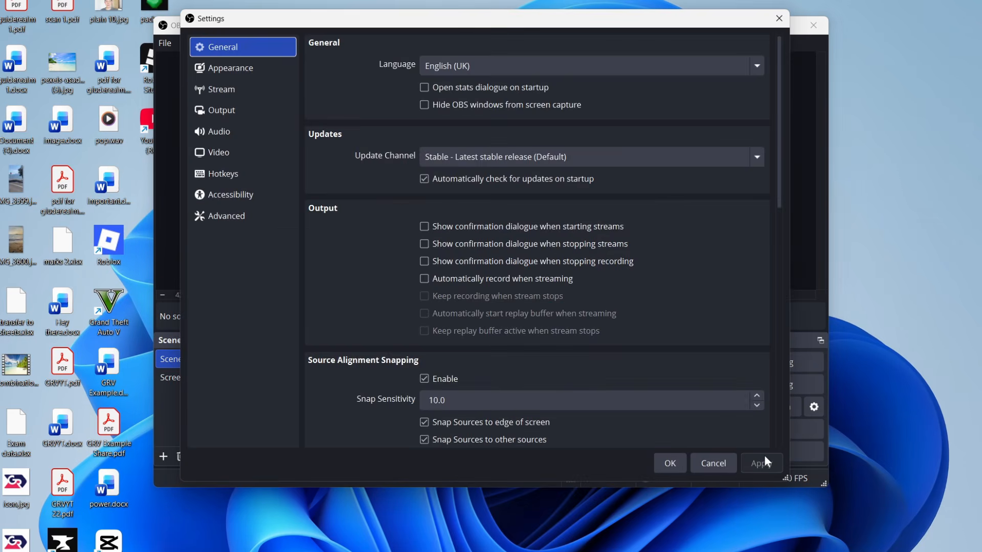
{"action": "left_click", "coordinate": [291, 110]}
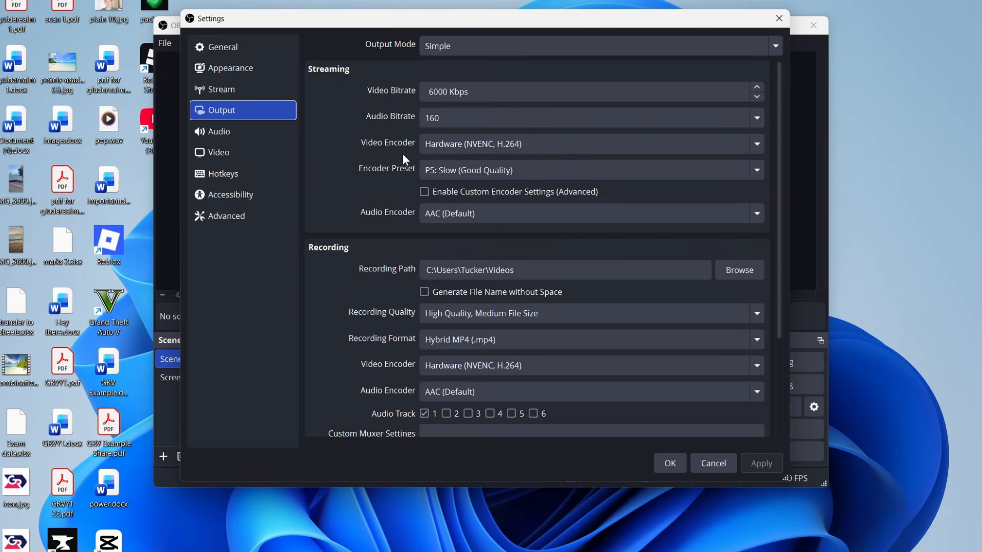
{"action": "left_click", "coordinate": [477, 45]}
{"action": "left_click", "coordinate": [477, 65]}
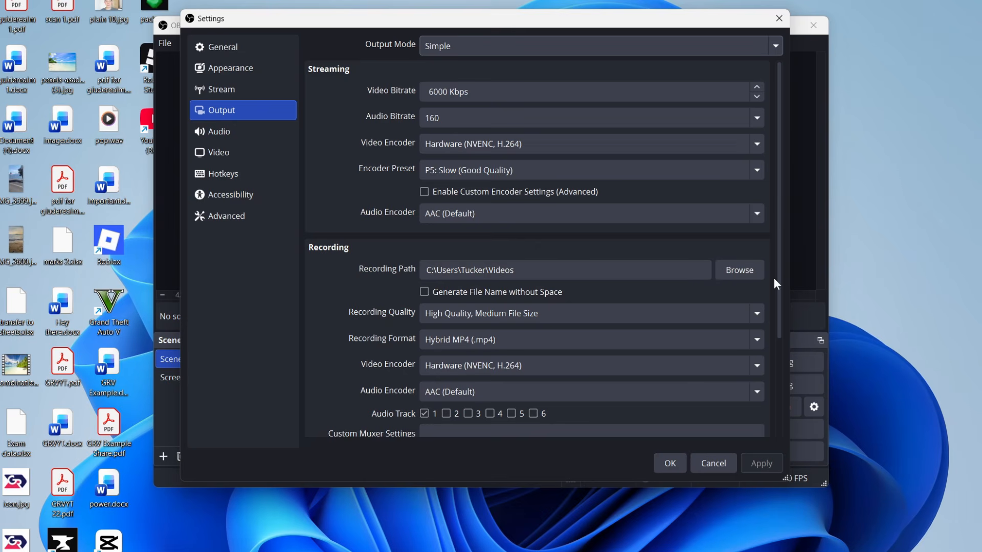
{"action": "left_click", "coordinate": [665, 462]}
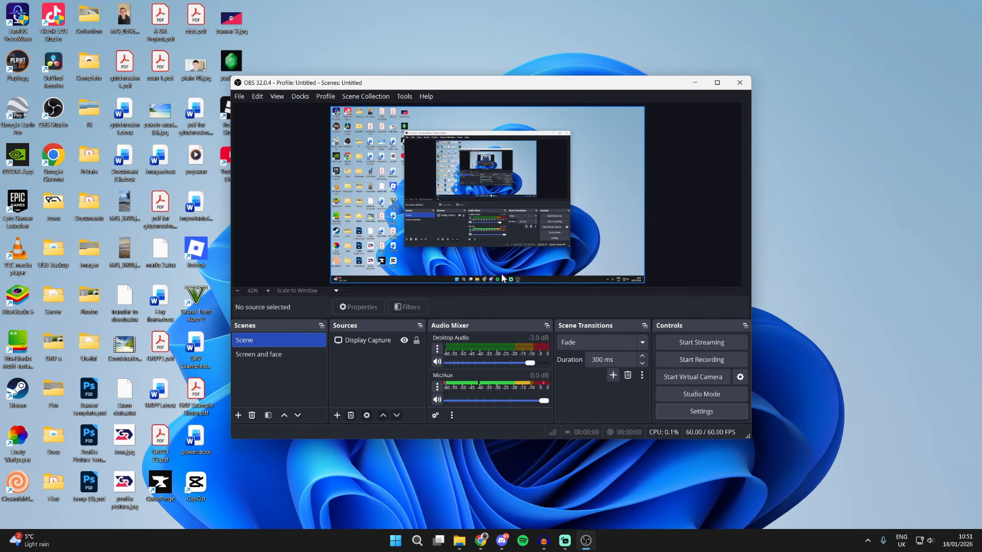
Step: Record a short test clip, minimising and restoring the OBS window before stopping the recording
{"action": "left_click", "coordinate": [691, 359]}
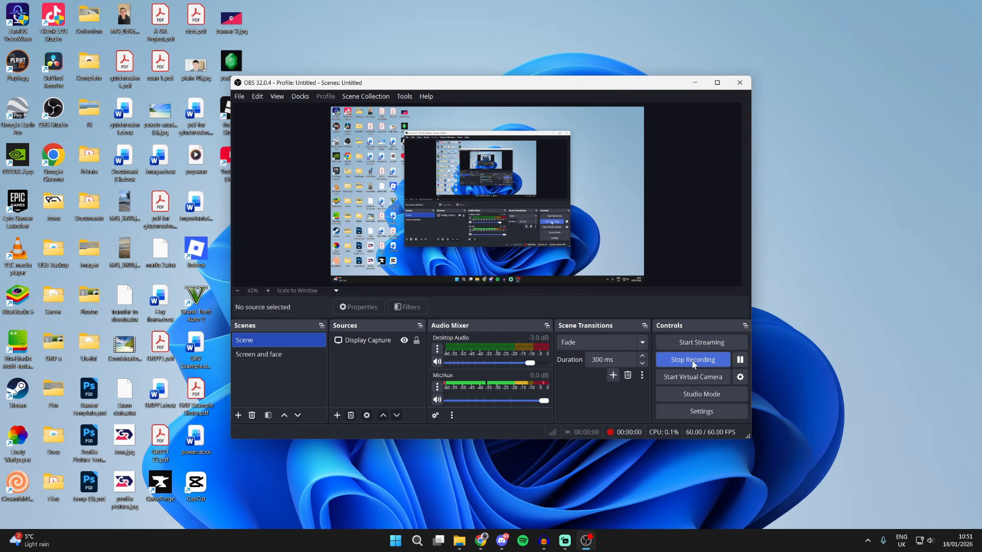
{"action": "left_click", "coordinate": [694, 82]}
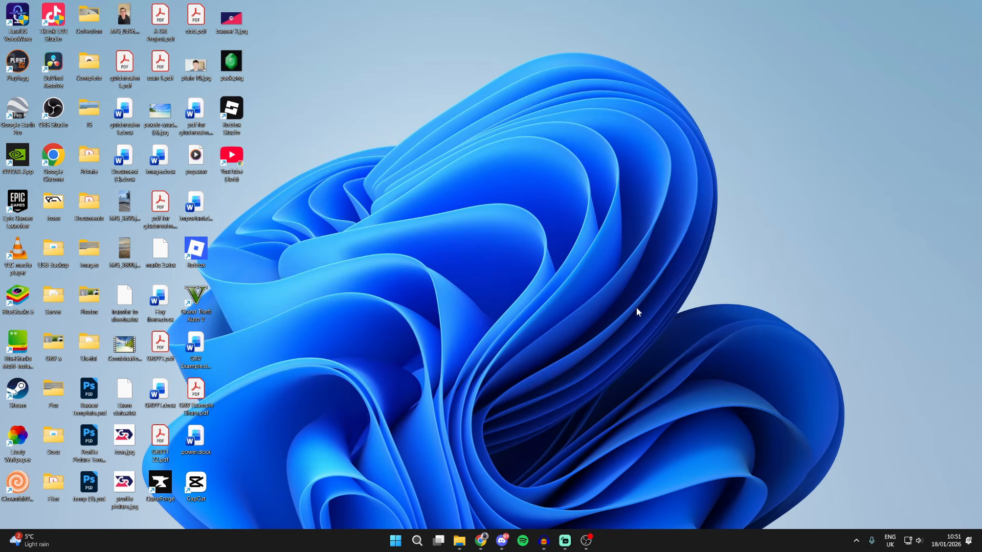
{"action": "left_click", "coordinate": [586, 541]}
{"action": "left_click", "coordinate": [683, 361]}
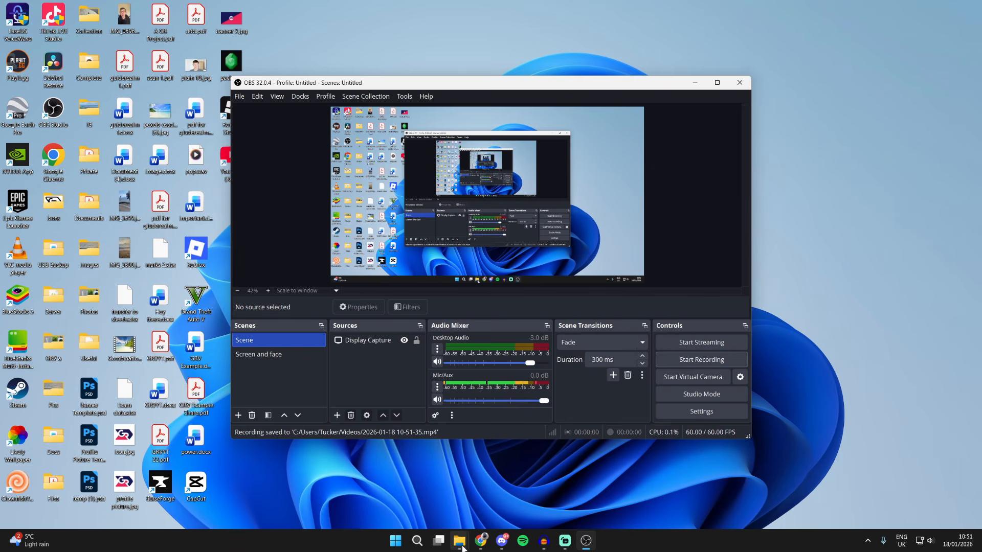
{"action": "mouse_move", "coordinate": [459, 541]}
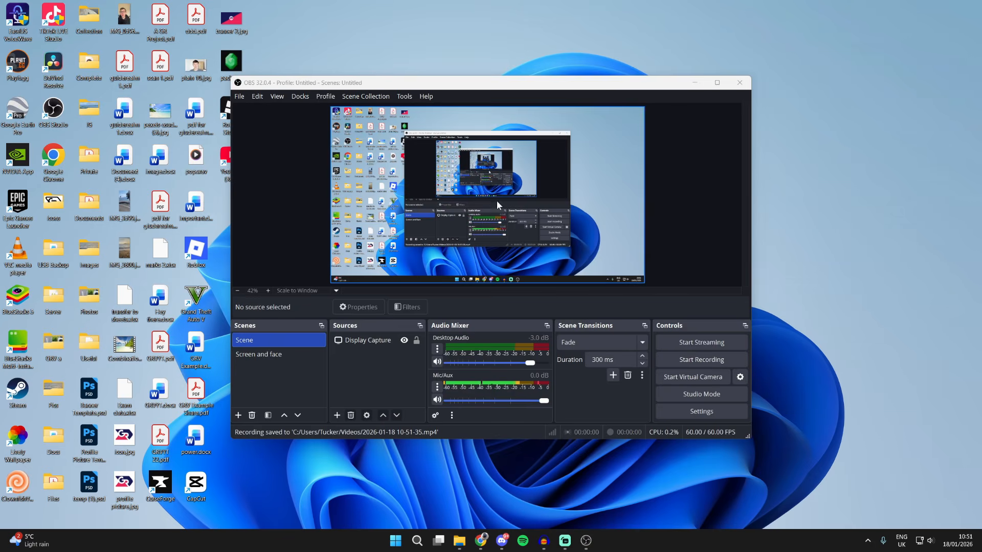
{"action": "left_click", "coordinate": [496, 499]}
{"action": "left_click_drag", "start_coordinate": [523, 164], "coordinate": [484, 120]}
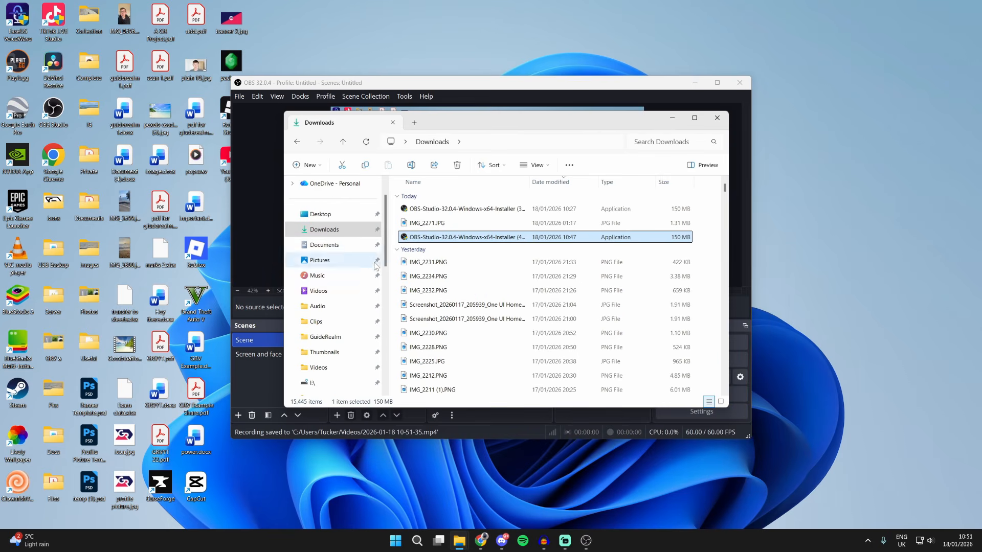
{"action": "left_click", "coordinate": [341, 289]}
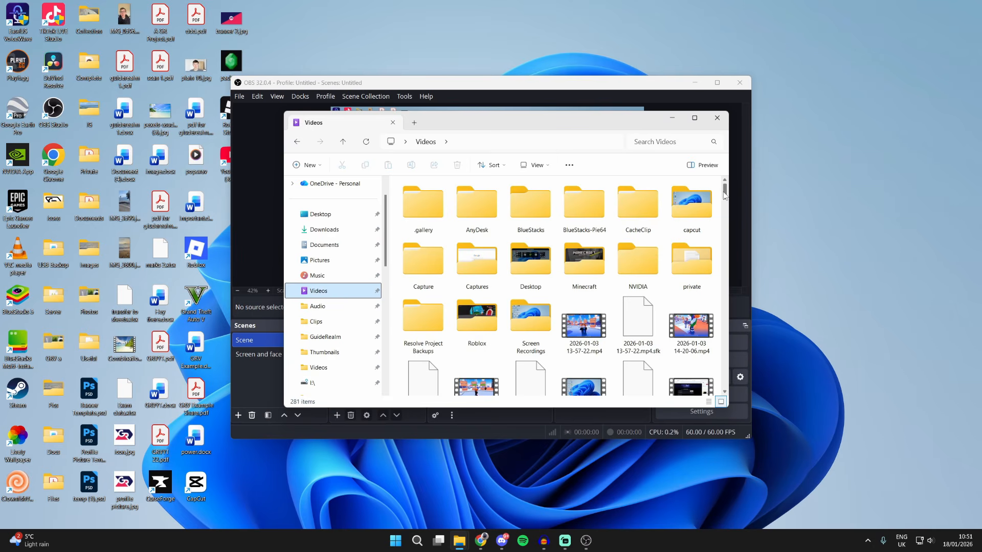
{"action": "left_click_drag", "start_coordinate": [725, 196], "coordinate": [733, 367]}
{"action": "left_click", "coordinate": [411, 295]}
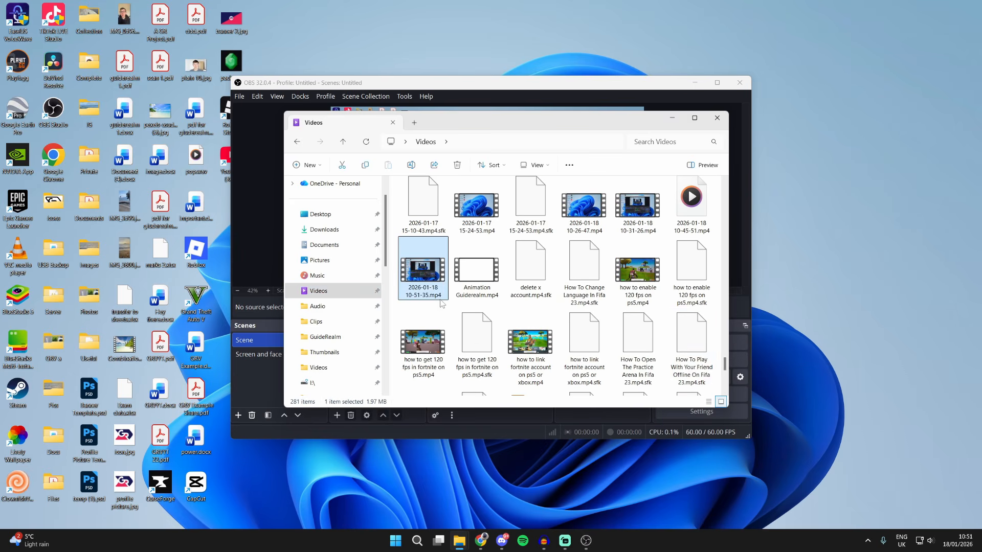